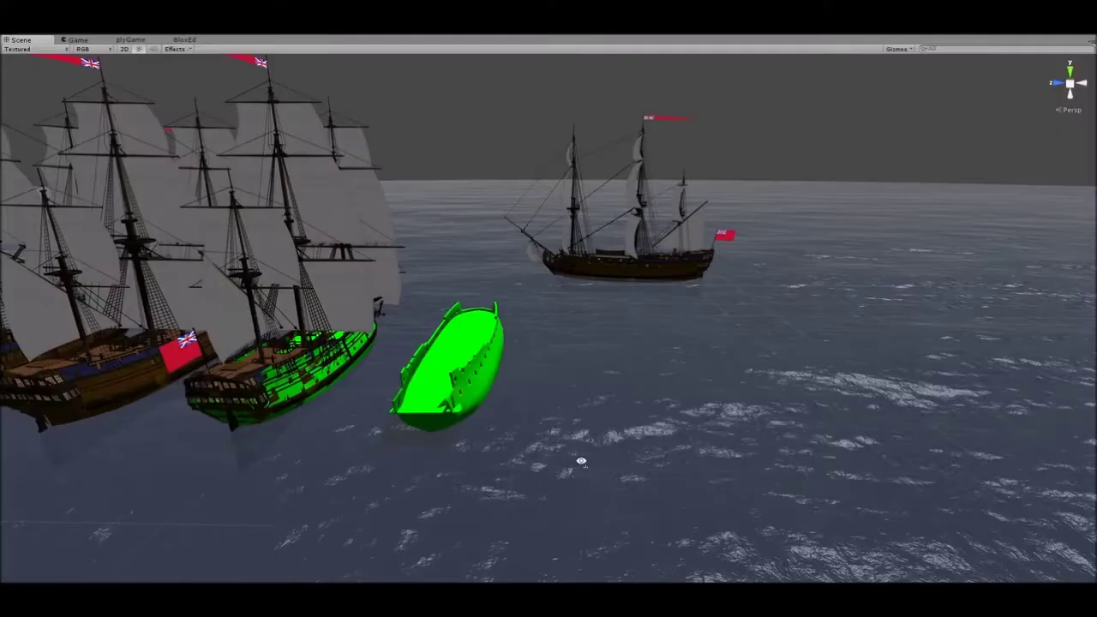
Fly low over the gridded ocean toward the fleet of sailing warships
{"action": "right_click_drag", "start_coordinate": [581, 458], "coordinate": [641, 460]}
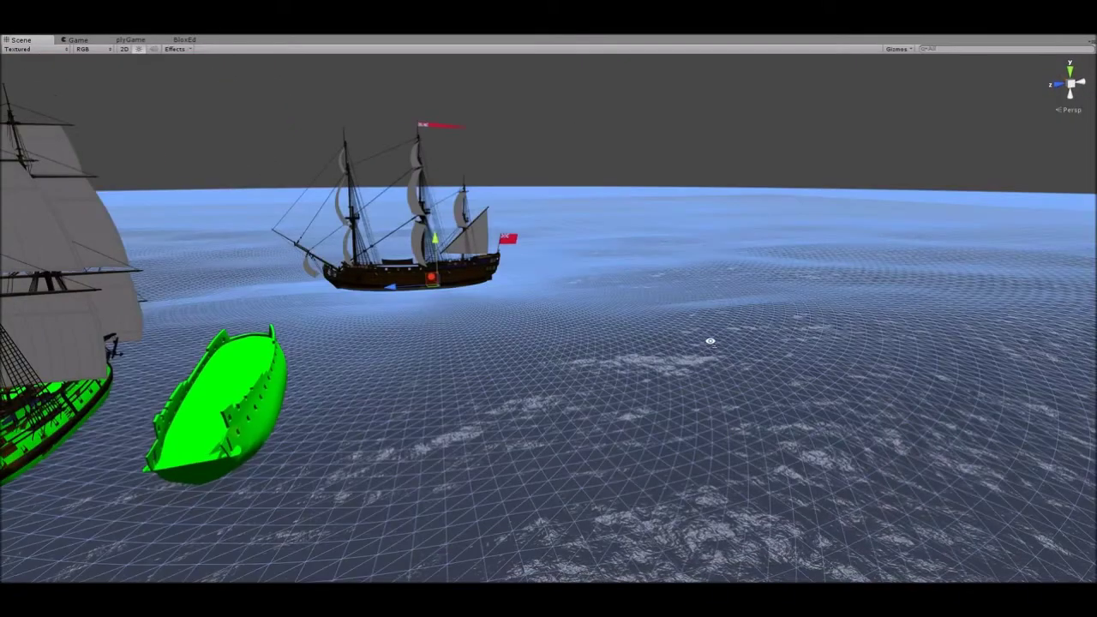
{"action": "right_click_drag", "start_coordinate": [711, 340], "coordinate": [620, 380]}
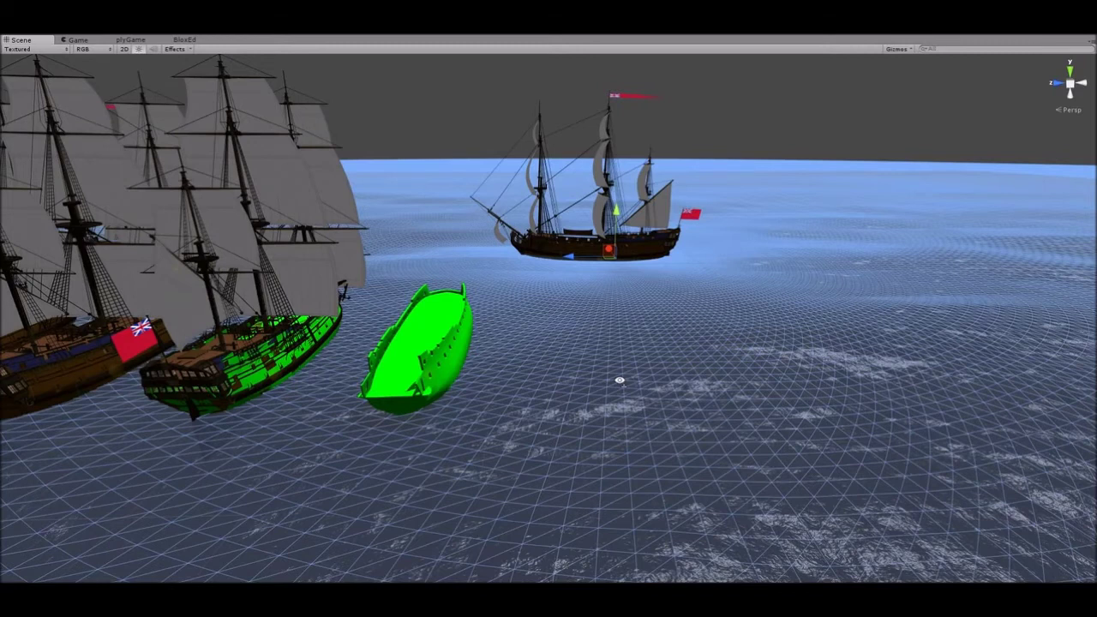
{"action": "right_click_drag", "start_coordinate": [620, 379], "coordinate": [745, 363]}
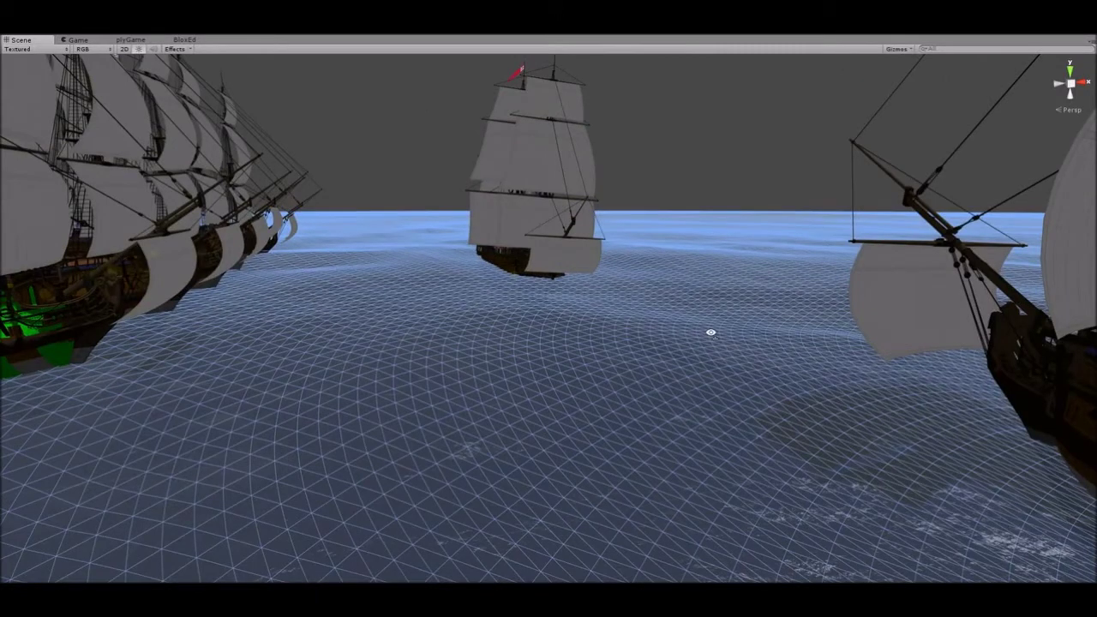
Sweep along the line of warships, then fly toward the bare green hull beside the flagship
{"action": "right_click_drag", "start_coordinate": [711, 333], "coordinate": [537, 368]}
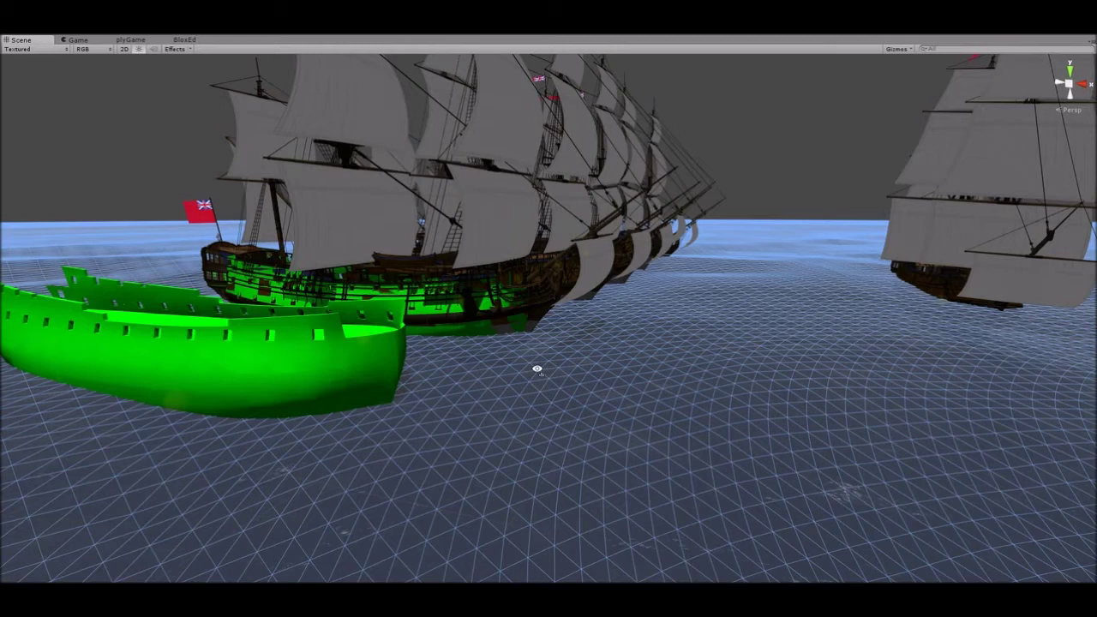
{"action": "right_click_drag", "start_coordinate": [538, 369], "coordinate": [667, 375]}
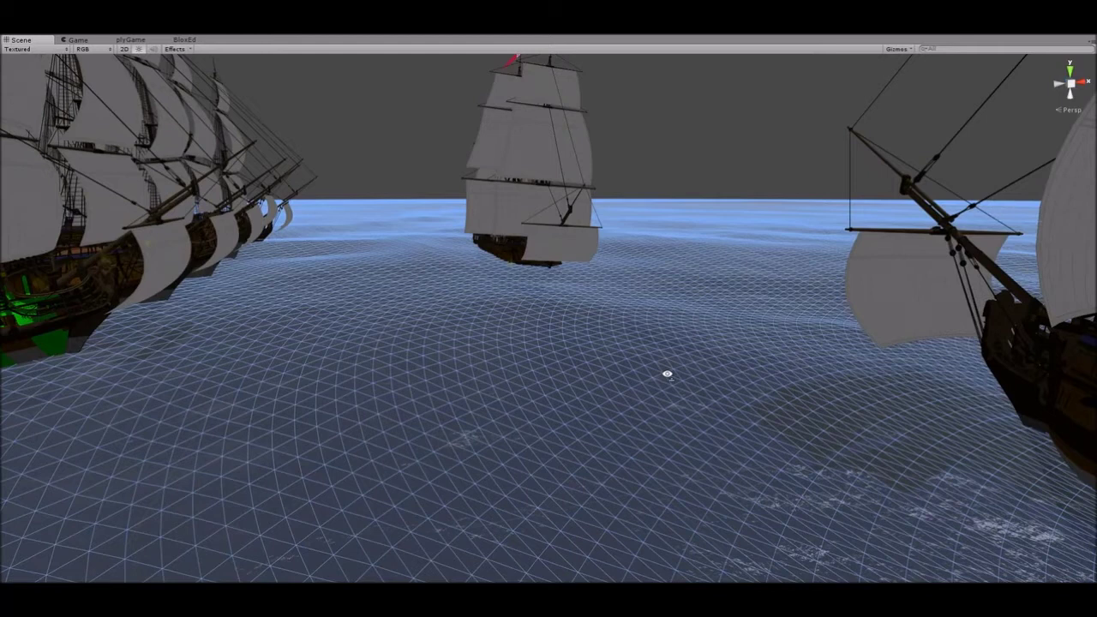
{"action": "right_click_drag", "start_coordinate": [666, 374], "coordinate": [540, 442]}
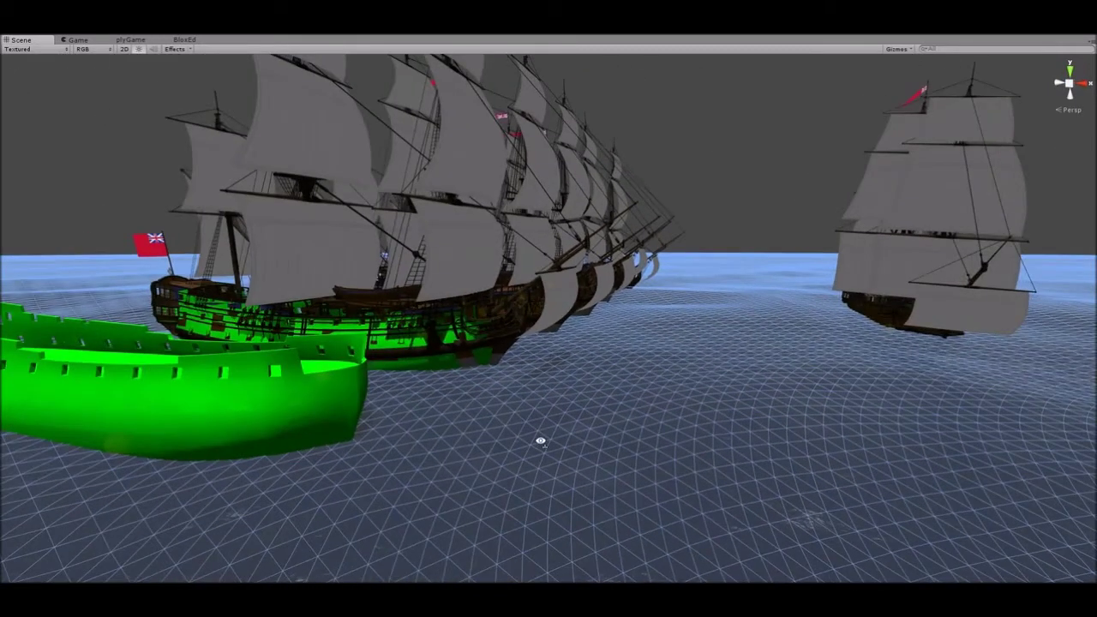
{"action": "right_click_drag", "start_coordinate": [540, 442], "coordinate": [459, 434]}
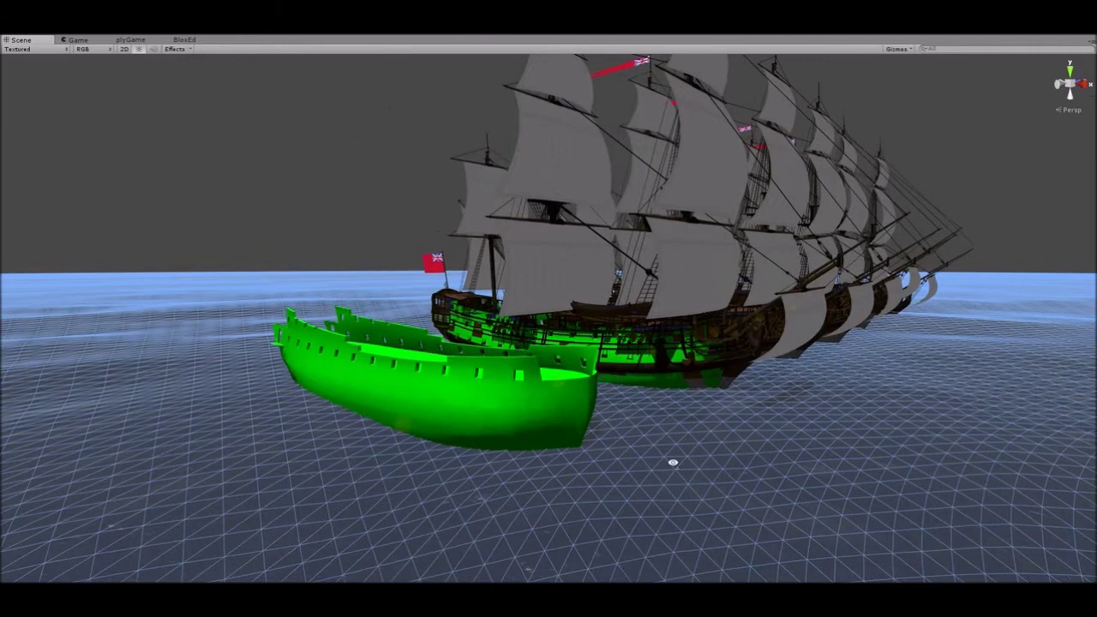
{"action": "right_click_drag", "start_coordinate": [666, 458], "coordinate": [638, 465]}
{"action": "key", "text": "w"}
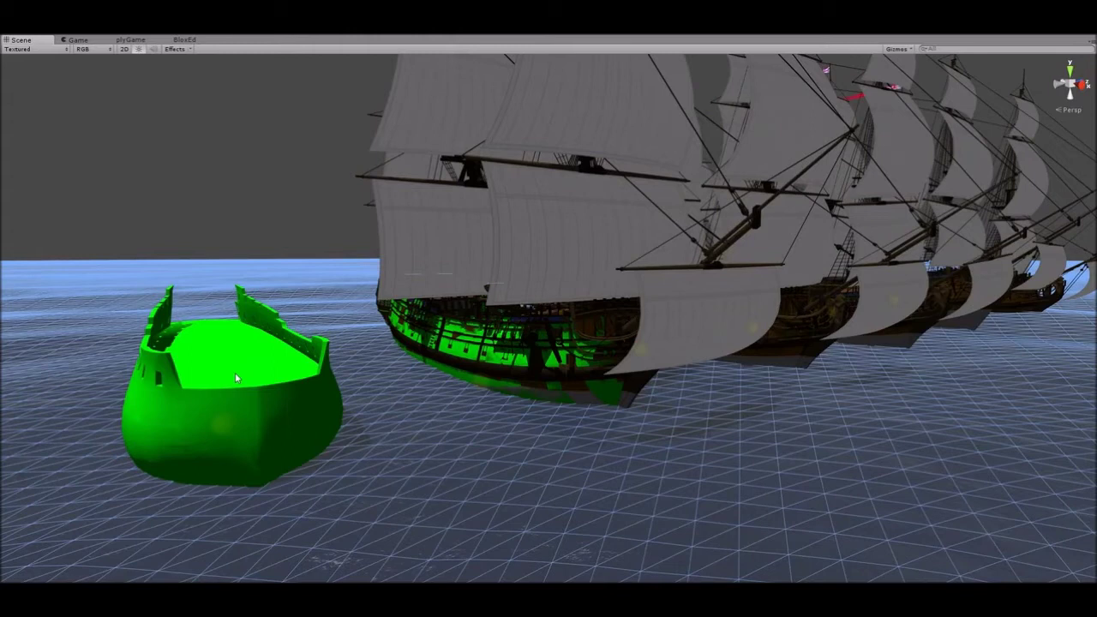
Select the green buoyancy hull, then fly along the neighbouring warship and back to it
{"action": "left_click", "coordinate": [236, 375]}
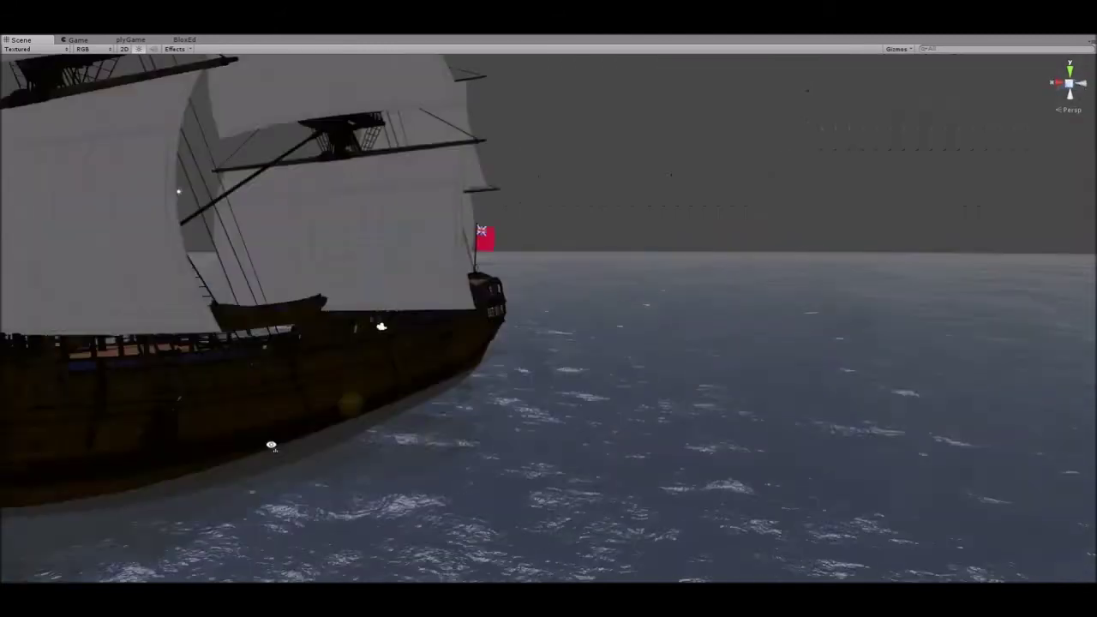
{"action": "right_click_drag", "start_coordinate": [264, 440], "coordinate": [629, 462]}
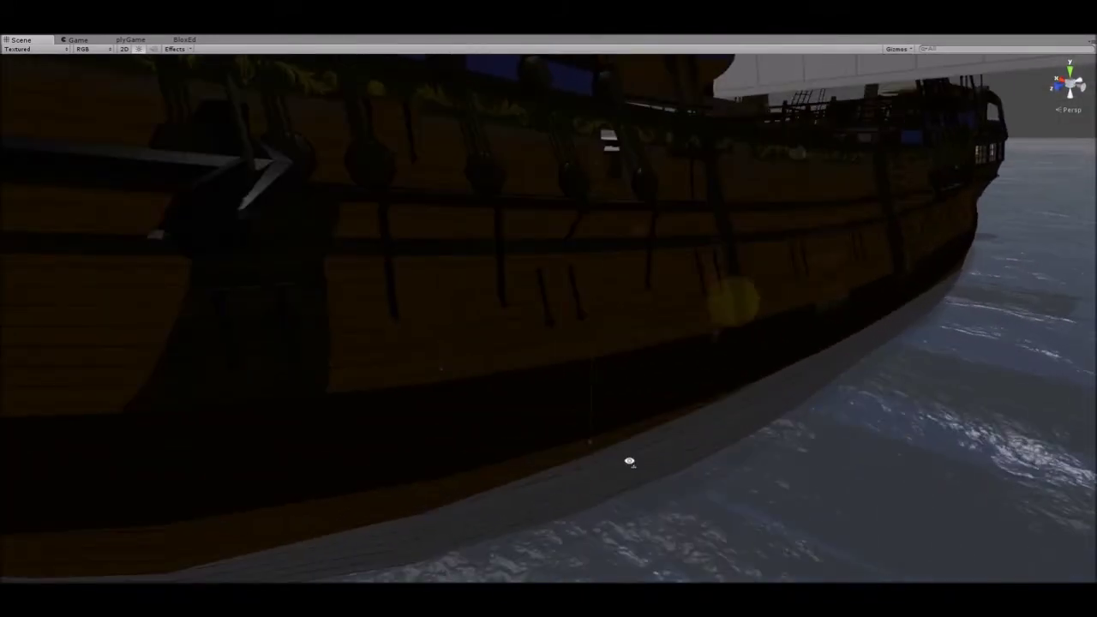
{"action": "right_click_drag", "start_coordinate": [629, 462], "coordinate": [899, 445]}
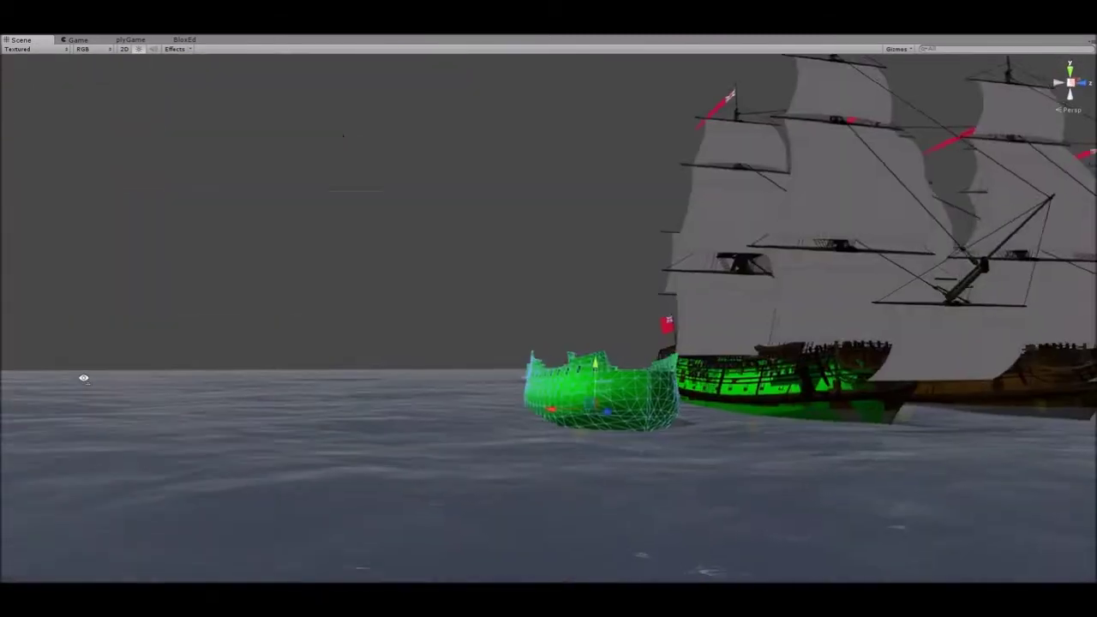
{"action": "right_click_drag", "start_coordinate": [83, 377], "coordinate": [49, 443]}
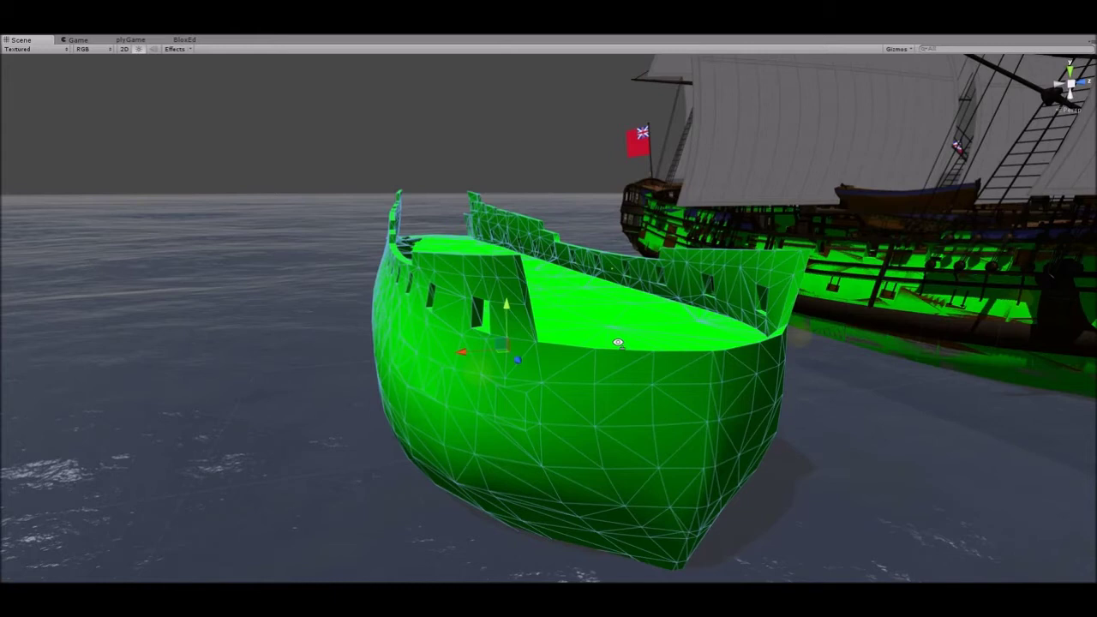
Orbit to the green hull's side, select the warship behind it, then reselect the hull
{"action": "left_click_drag", "start_coordinate": [617, 342], "coordinate": [895, 268], "text": "alt"}
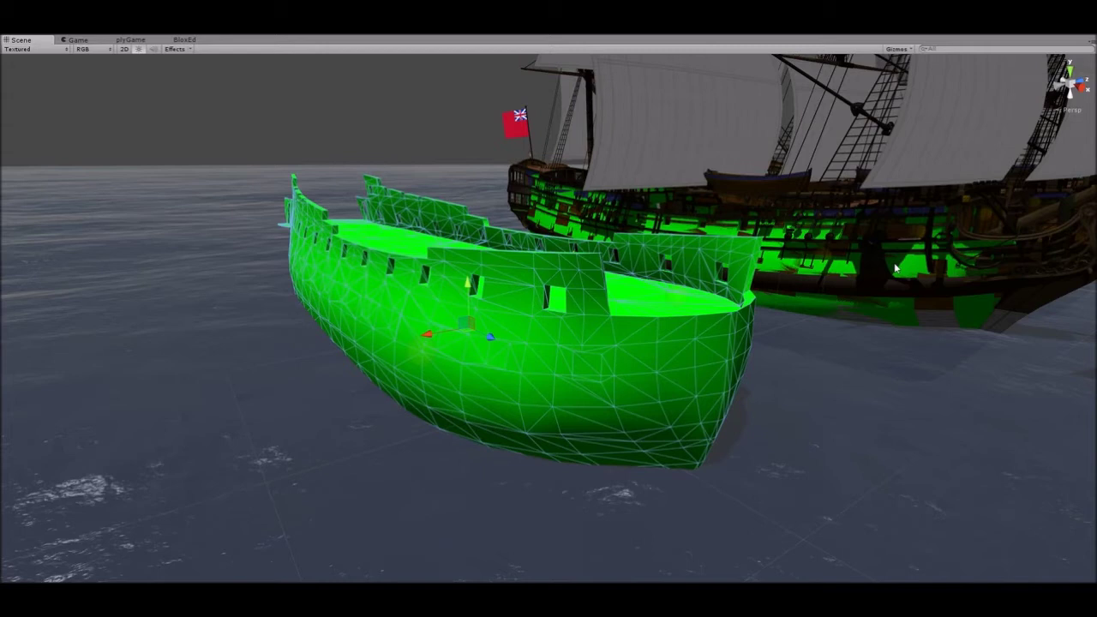
{"action": "left_click", "coordinate": [677, 231]}
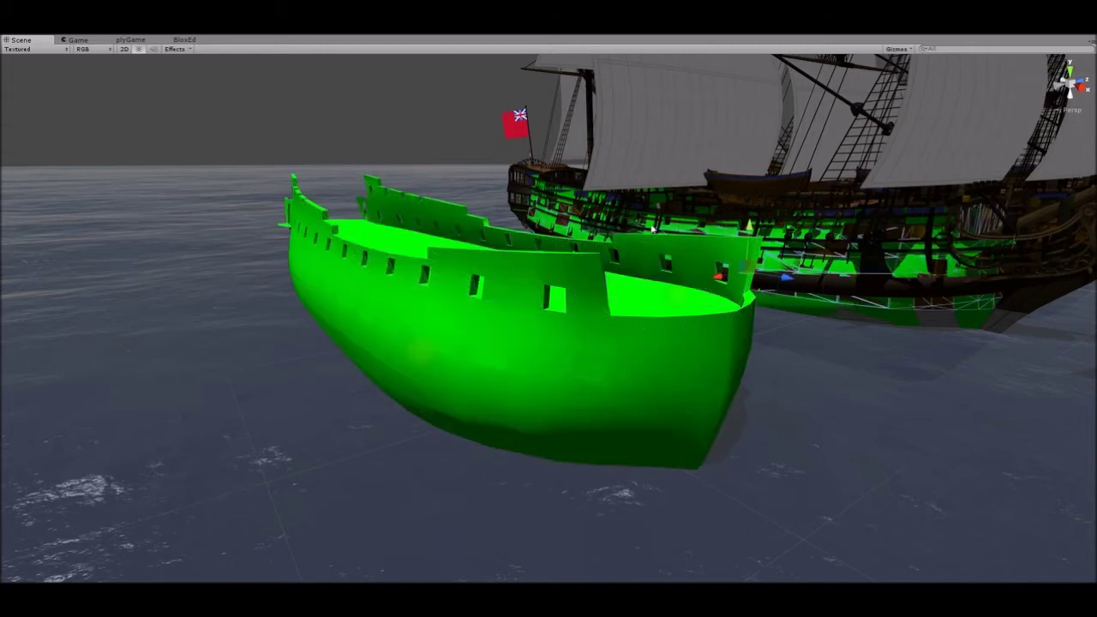
{"action": "left_click", "coordinate": [579, 413]}
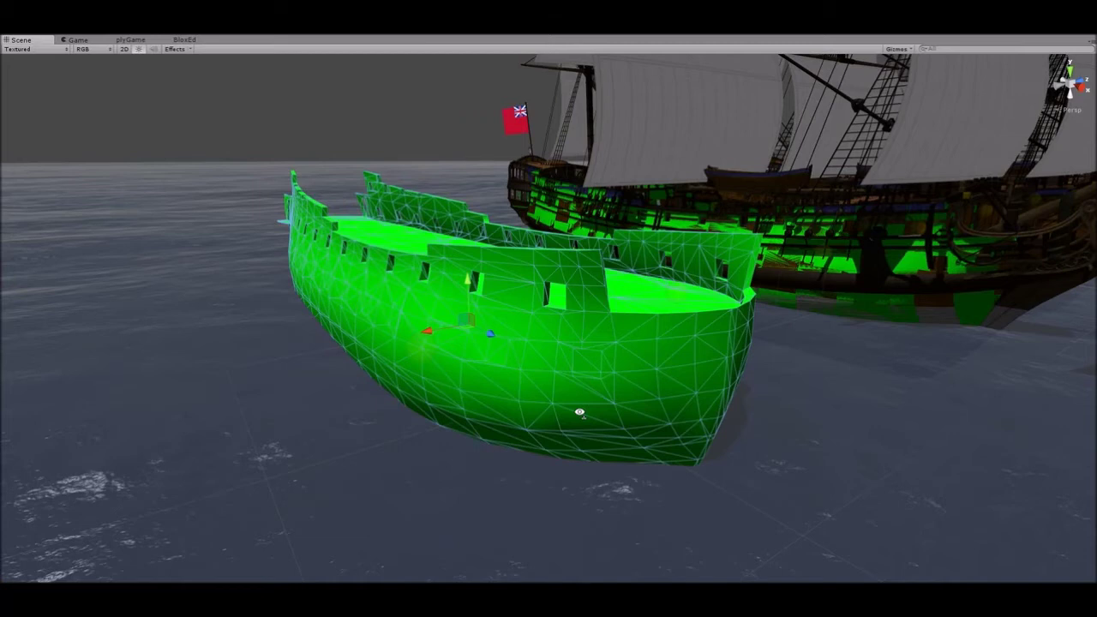
Fly through the green hull onto the water and around to a broadside of a sailing ship
{"action": "key", "text": "w"}
{"action": "right_click_drag", "start_coordinate": [579, 412], "coordinate": [555, 435]}
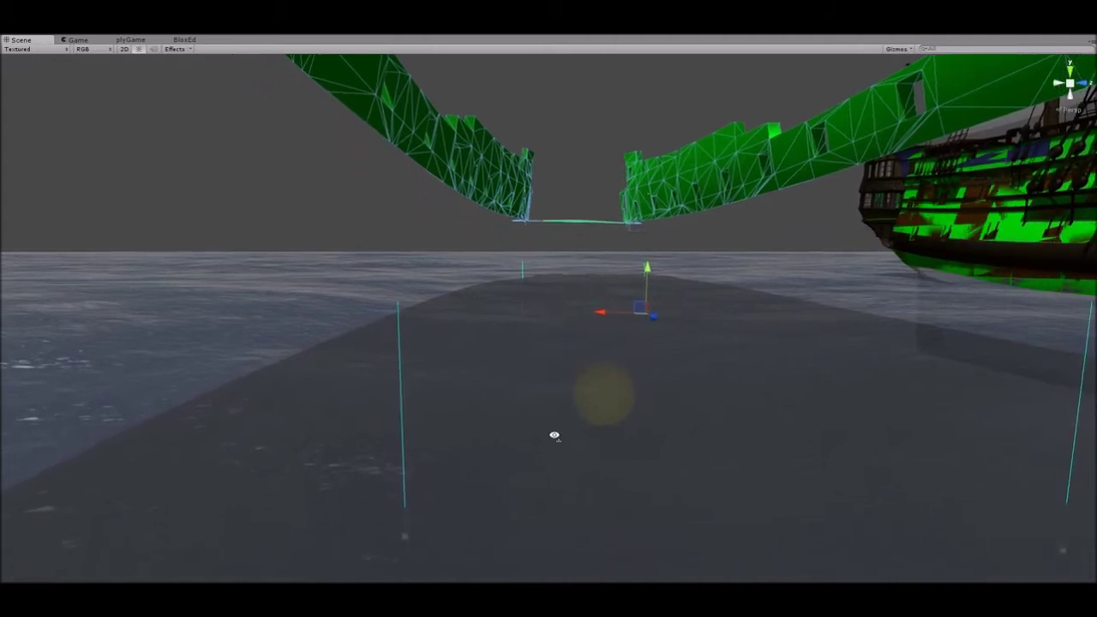
{"action": "right_click_drag", "start_coordinate": [555, 436], "coordinate": [563, 485]}
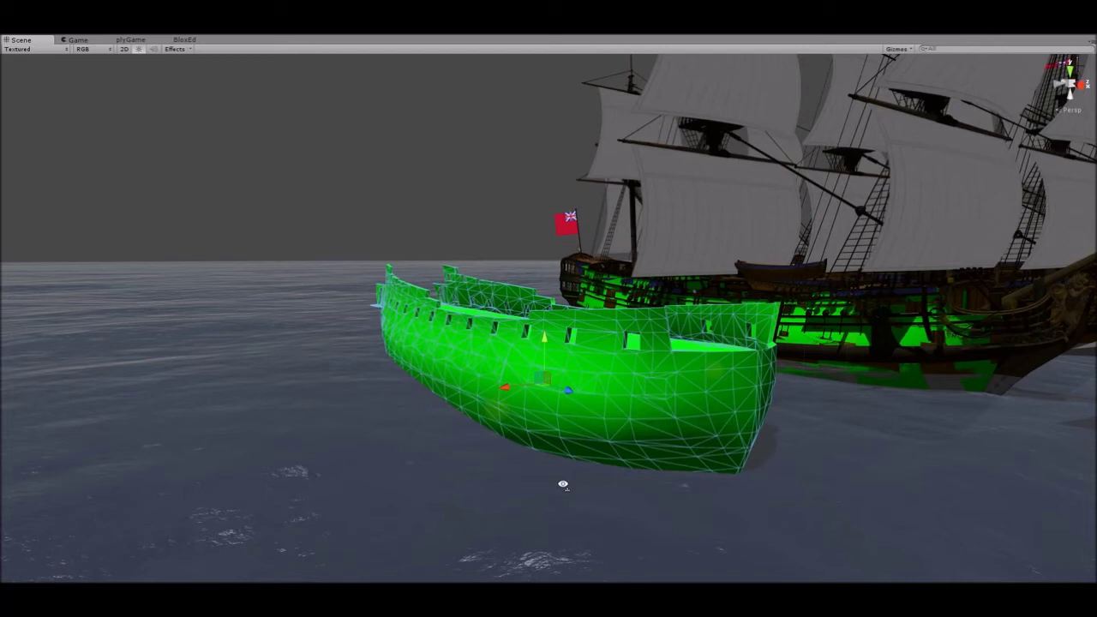
{"action": "right_click_drag", "start_coordinate": [563, 485], "coordinate": [620, 455]}
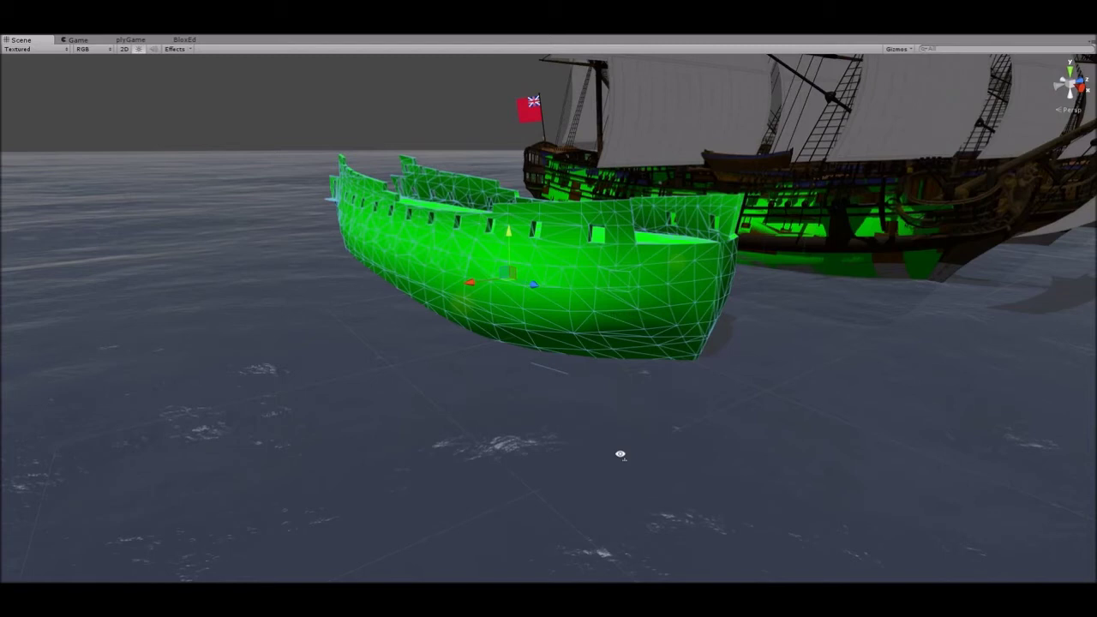
{"action": "right_click_drag", "start_coordinate": [620, 454], "coordinate": [595, 353]}
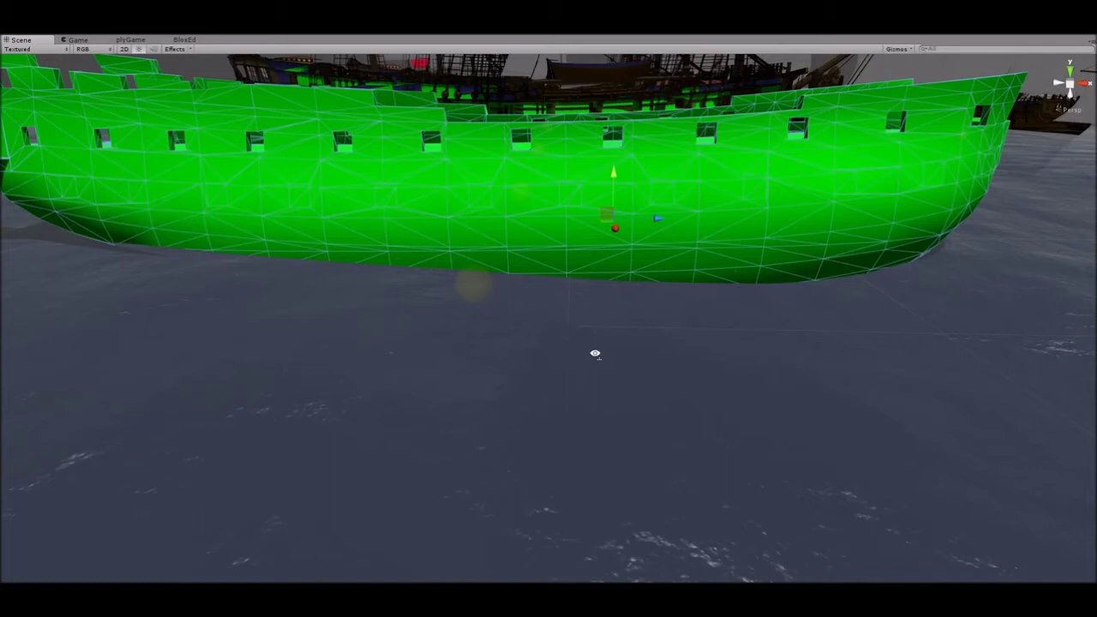
{"action": "right_click_drag", "start_coordinate": [595, 353], "coordinate": [556, 476]}
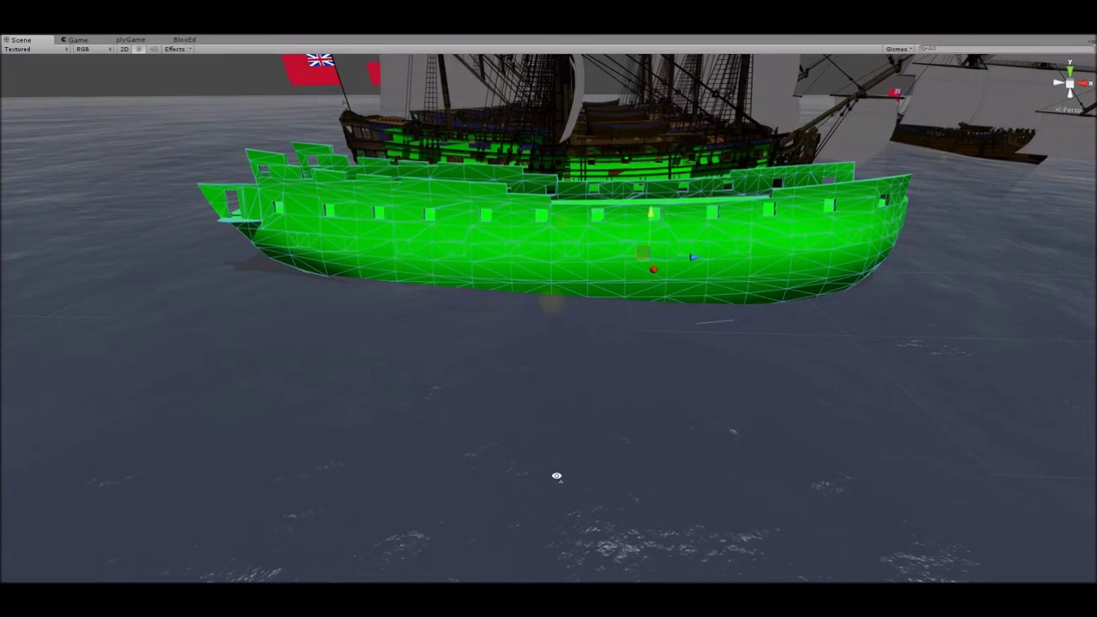
{"action": "right_click_drag", "start_coordinate": [556, 477], "coordinate": [807, 469]}
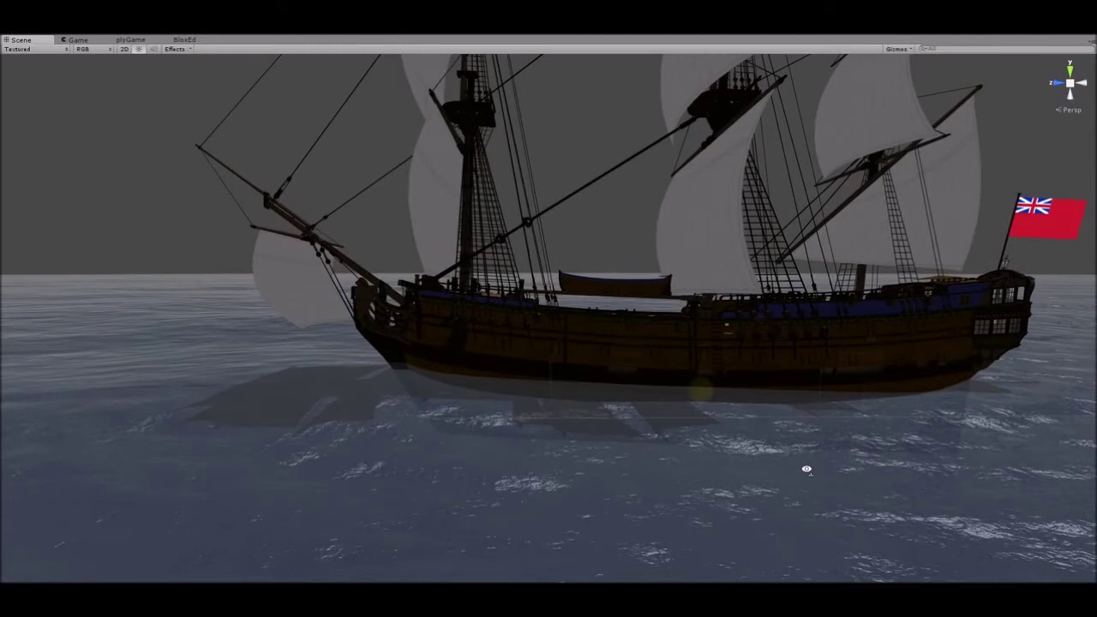
Sweep the camera along the warship's hull down to water level between two ships
{"action": "right_click_drag", "start_coordinate": [807, 470], "coordinate": [646, 463]}
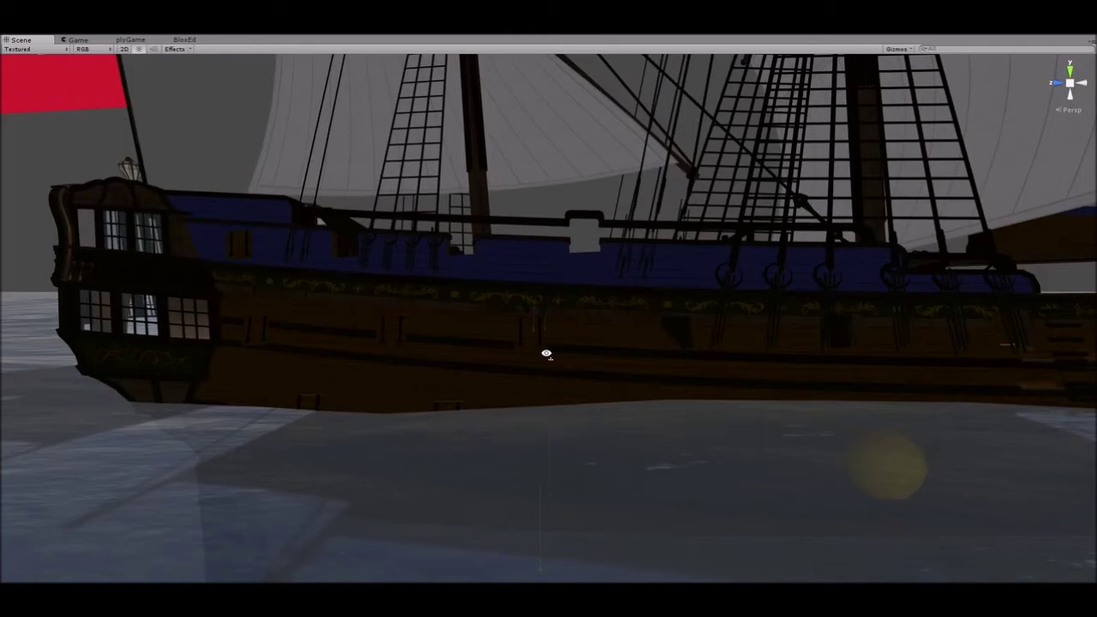
{"action": "right_click_drag", "start_coordinate": [546, 353], "coordinate": [625, 419]}
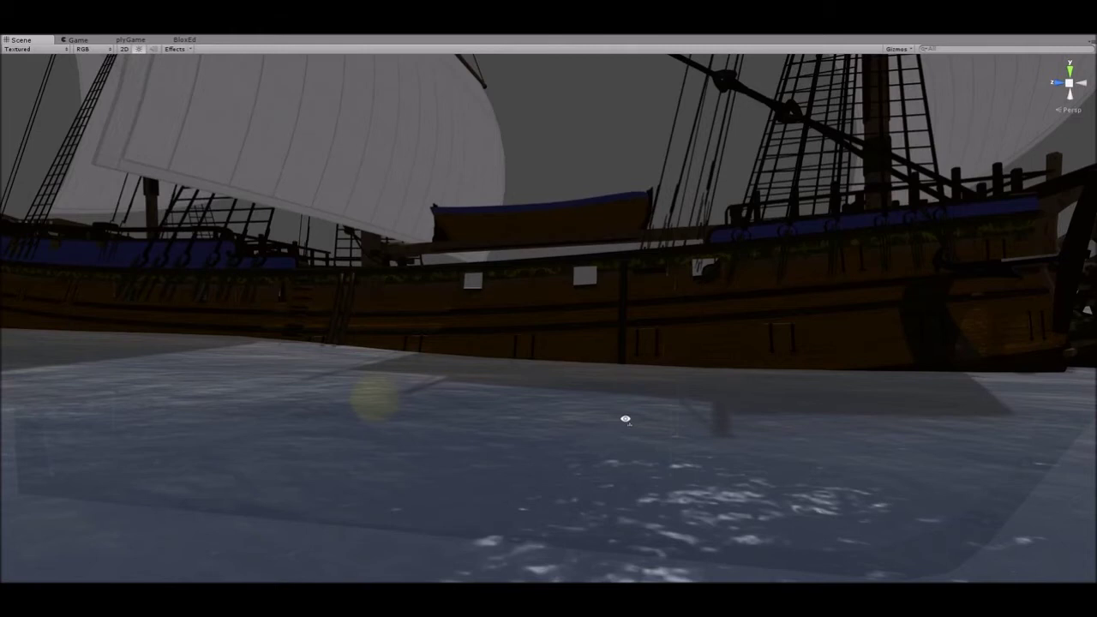
{"action": "mouse_move", "coordinate": [625, 419]}
{"action": "right_mouse_down"}
{"action": "mouse_move", "coordinate": [632, 436]}
{"action": "mouse_move", "coordinate": [774, 417]}
{"action": "mouse_move", "coordinate": [660, 431]}
{"action": "mouse_move", "coordinate": [828, 454]}
{"action": "mouse_move", "coordinate": [1003, 506]}
{"action": "mouse_move", "coordinate": [1077, 505]}
{"action": "mouse_move", "coordinate": [721, 452]}
{"action": "mouse_move", "coordinate": [587, 454]}
{"action": "mouse_move", "coordinate": [717, 500]}
{"action": "mouse_move", "coordinate": [800, 507]}
{"action": "mouse_move", "coordinate": [761, 452]}
{"action": "mouse_move", "coordinate": [735, 436]}
{"action": "mouse_move", "coordinate": [734, 451]}
{"action": "mouse_move", "coordinate": [840, 436]}
{"action": "mouse_move", "coordinate": [832, 417]}
{"action": "mouse_move", "coordinate": [865, 425]}
{"action": "mouse_move", "coordinate": [639, 421]}
{"action": "right_mouse_up"}
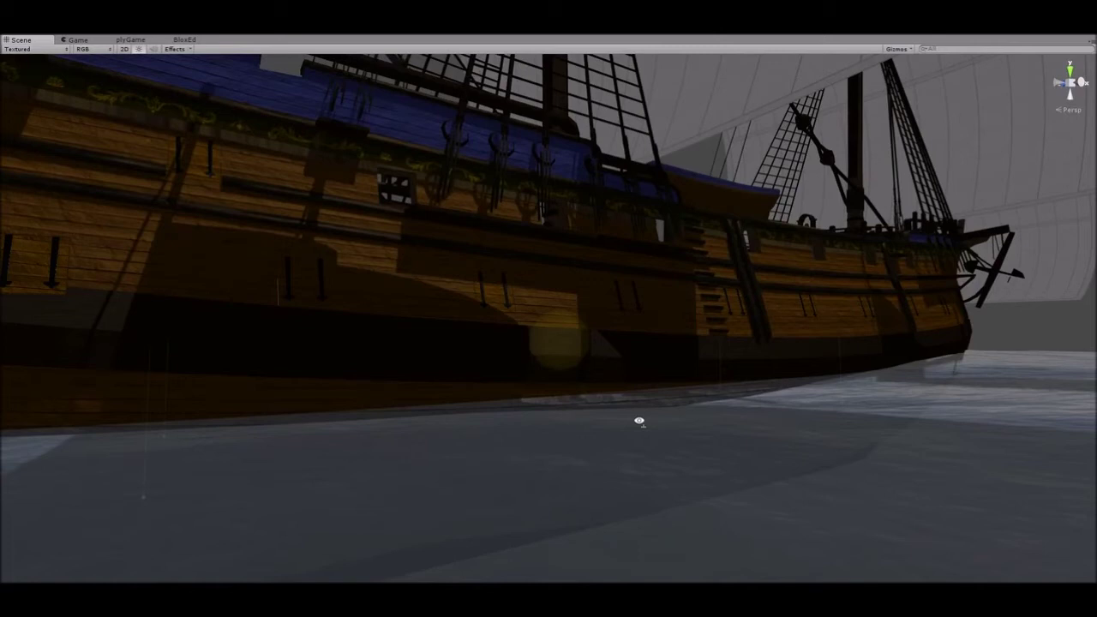
{"action": "right_click_drag", "start_coordinate": [639, 422], "coordinate": [594, 432]}
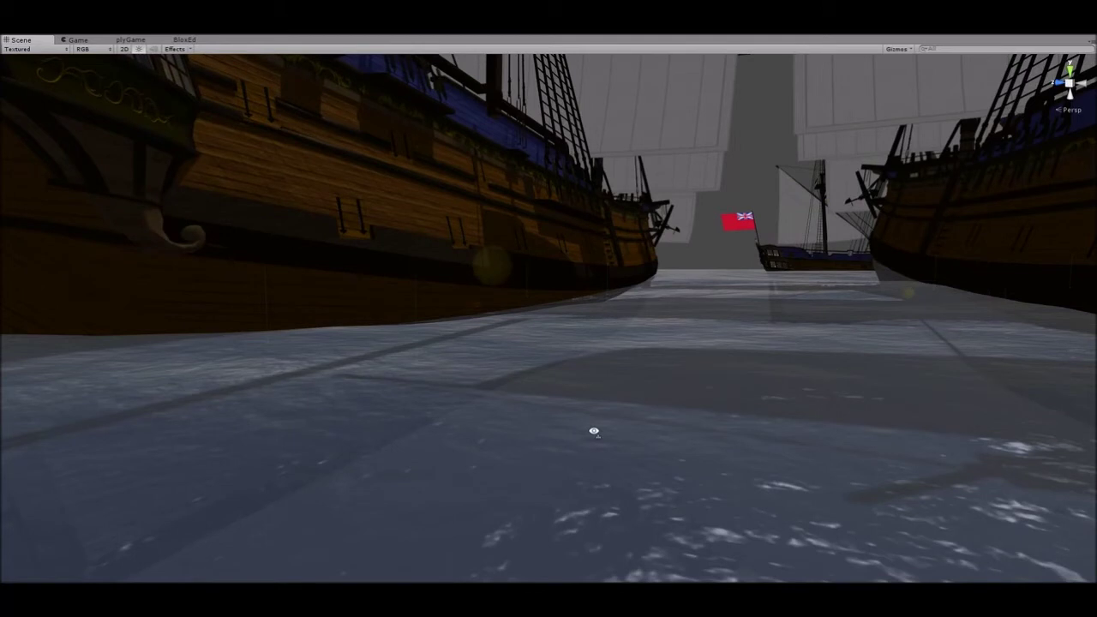
Fly beneath and past the ships, then back away tilting up toward the masts and sails
{"action": "key", "text": "w"}
{"action": "mouse_move", "coordinate": [594, 431]}
{"action": "right_mouse_down"}
{"action": "mouse_move", "coordinate": [617, 437]}
{"action": "mouse_move", "coordinate": [677, 411]}
{"action": "mouse_move", "coordinate": [625, 434]}
{"action": "mouse_move", "coordinate": [603, 507]}
{"action": "mouse_move", "coordinate": [602, 426]}
{"action": "right_mouse_up"}
{"action": "key", "text": "s"}
{"action": "key", "text": "d"}
{"action": "key", "text": "s"}
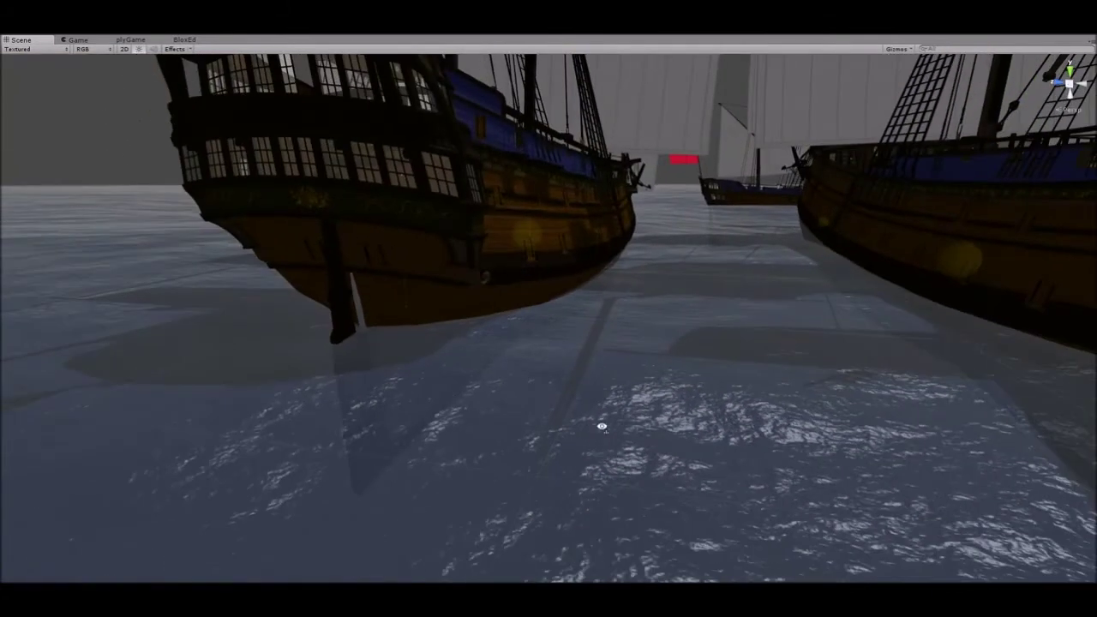
{"action": "key", "text": "s"}
{"action": "right_click_drag", "start_coordinate": [601, 426], "coordinate": [609, 378]}
{"action": "key", "text": "s"}
{"action": "key", "text": "w"}
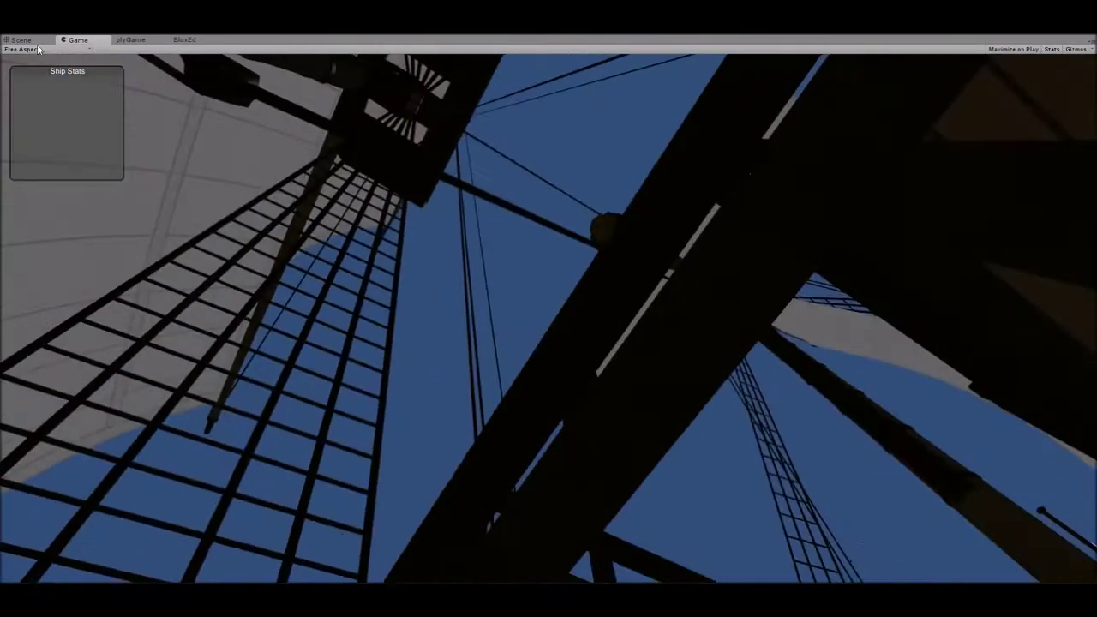
Return to the Scene view showing the red-ensigned fleet from astern
{"action": "left_click", "coordinate": [19, 40]}
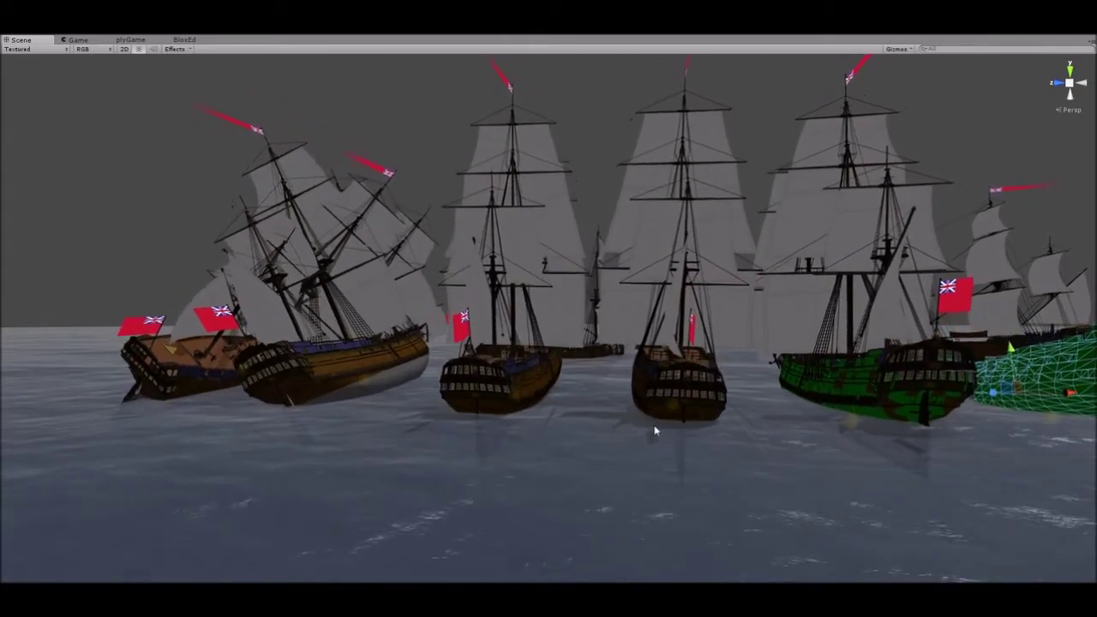
Fly in among the heeling warships and pitch the view to watch them list
{"action": "mouse_move", "coordinate": [644, 431]}
{"action": "right_mouse_down"}
{"action": "mouse_move", "coordinate": [644, 421]}
{"action": "mouse_move", "coordinate": [649, 433]}
{"action": "right_mouse_up"}
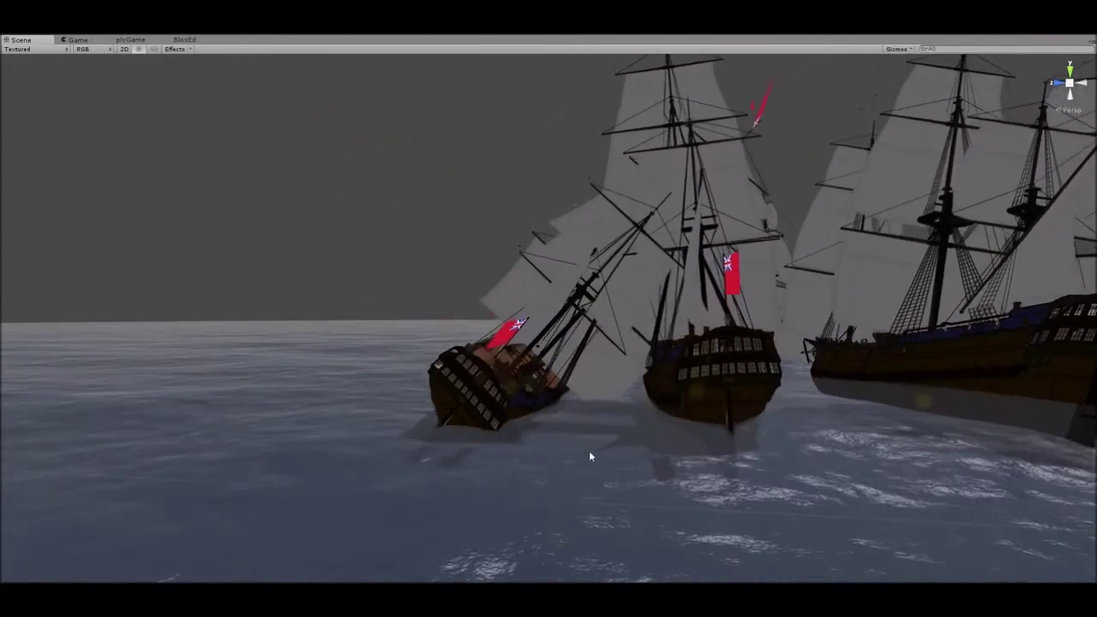
{"action": "right_click_drag", "start_coordinate": [590, 456], "coordinate": [558, 454]}
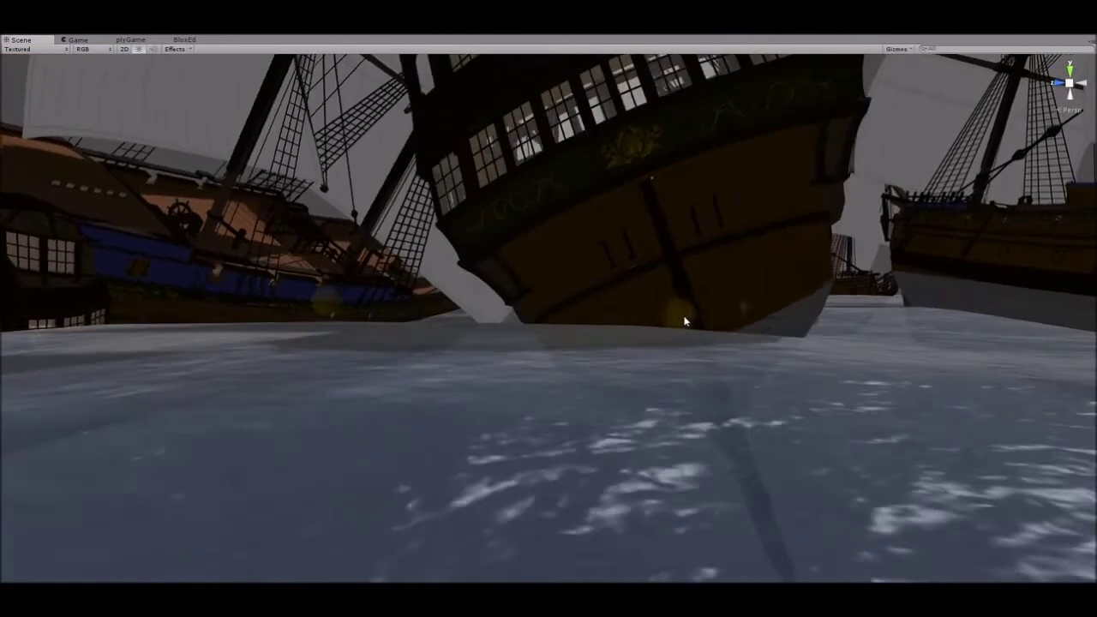
{"action": "right_click_drag", "start_coordinate": [703, 340], "coordinate": [503, 301]}
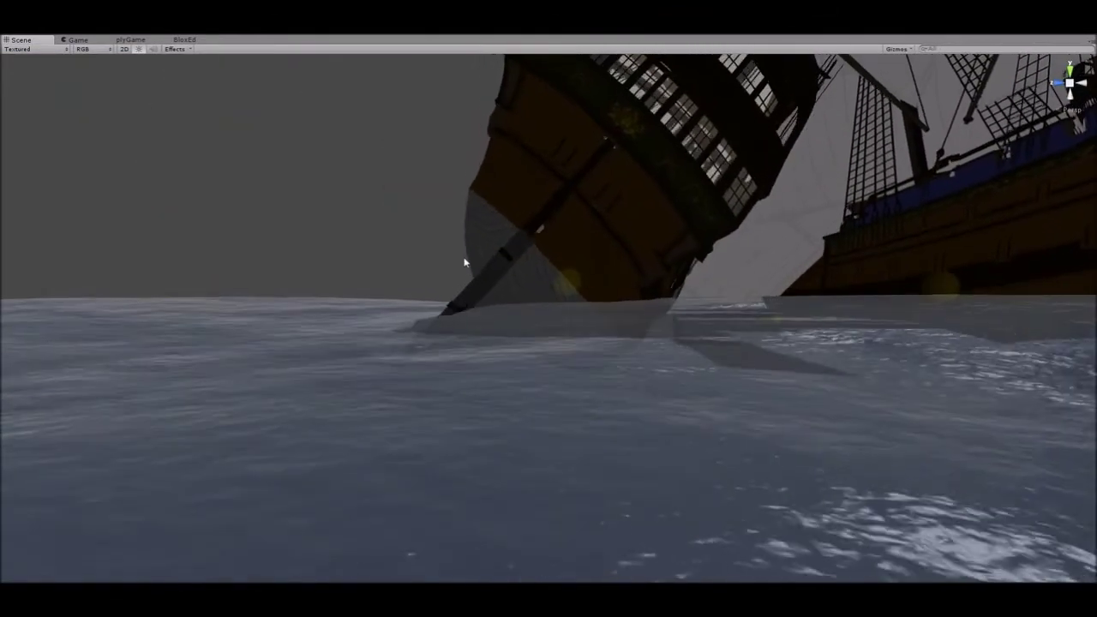
{"action": "mouse_move", "coordinate": [634, 348]}
{"action": "right_mouse_down"}
{"action": "mouse_move", "coordinate": [646, 397]}
{"action": "mouse_move", "coordinate": [635, 337]}
{"action": "right_mouse_up"}
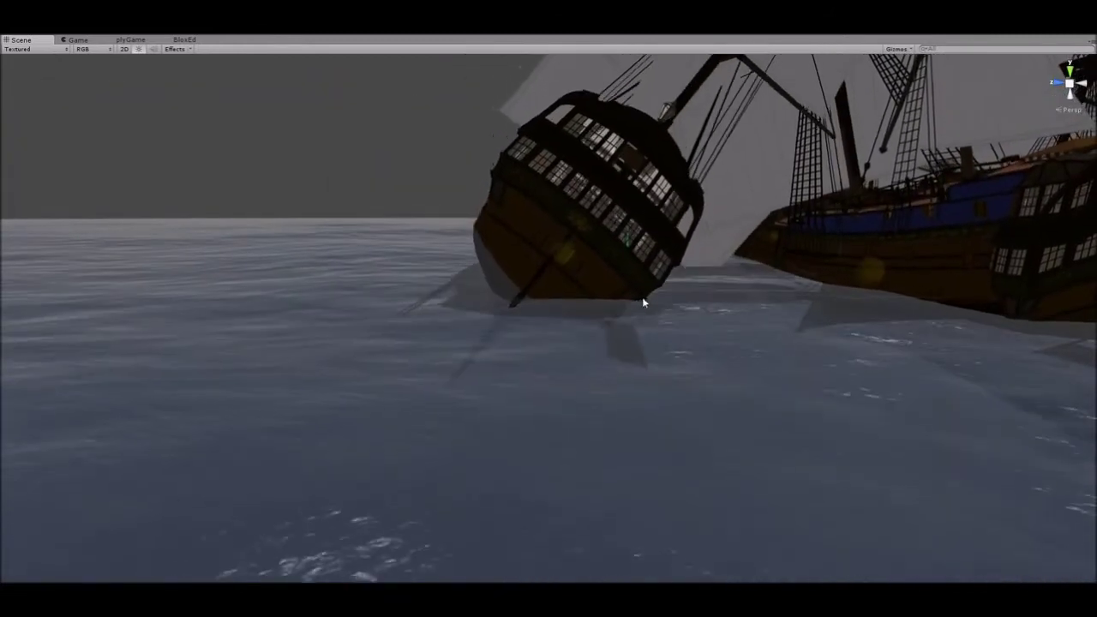
{"action": "right_click_drag", "start_coordinate": [666, 417], "coordinate": [574, 430]}
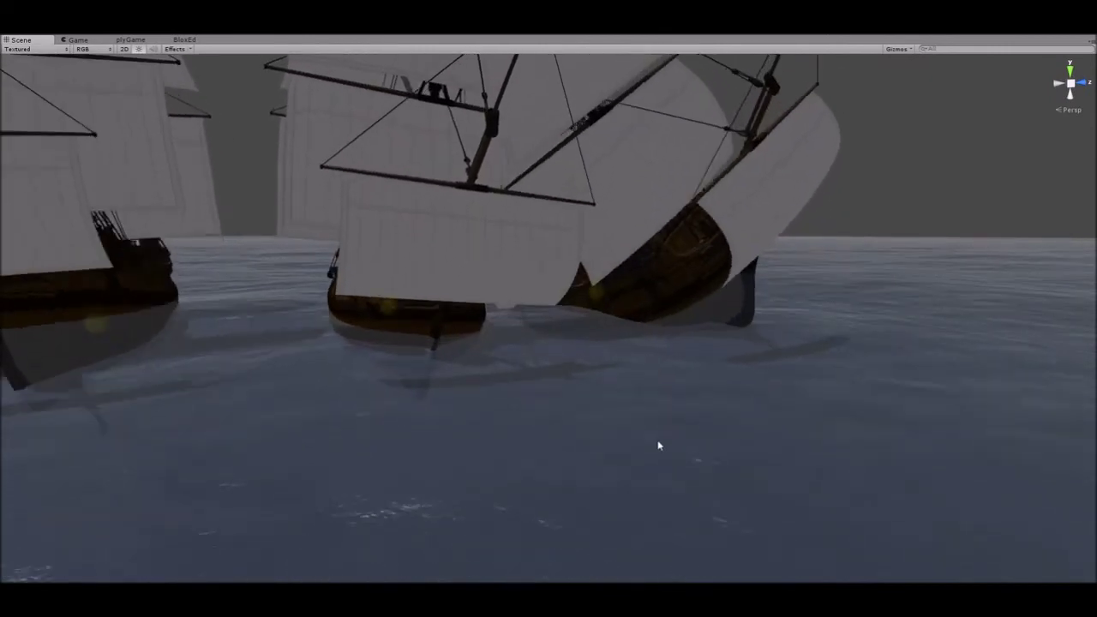
Swing the camera out to frame the warships sailing in line beside the three-master
{"action": "right_click_drag", "start_coordinate": [767, 448], "coordinate": [741, 435]}
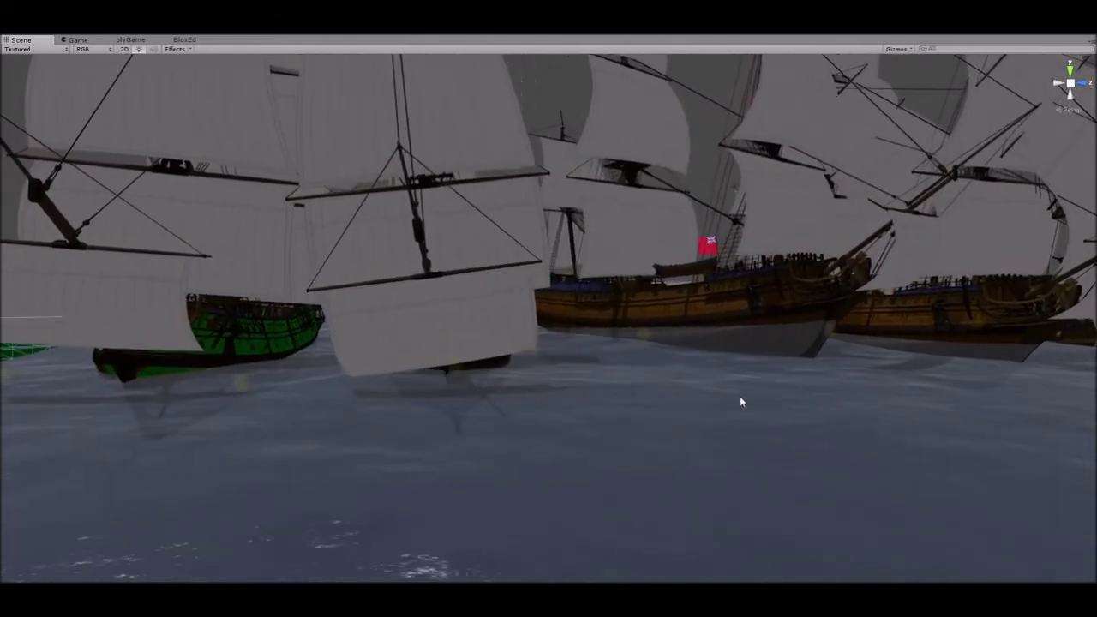
{"action": "right_click_drag", "start_coordinate": [689, 397], "coordinate": [644, 448]}
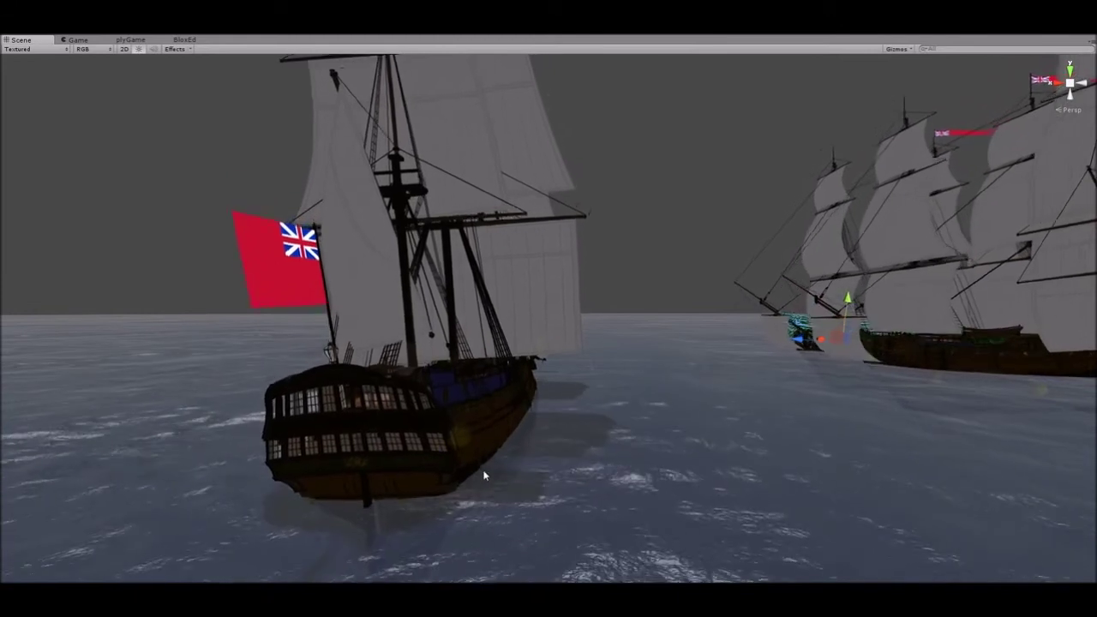
{"action": "right_click_drag", "start_coordinate": [531, 468], "coordinate": [710, 478]}
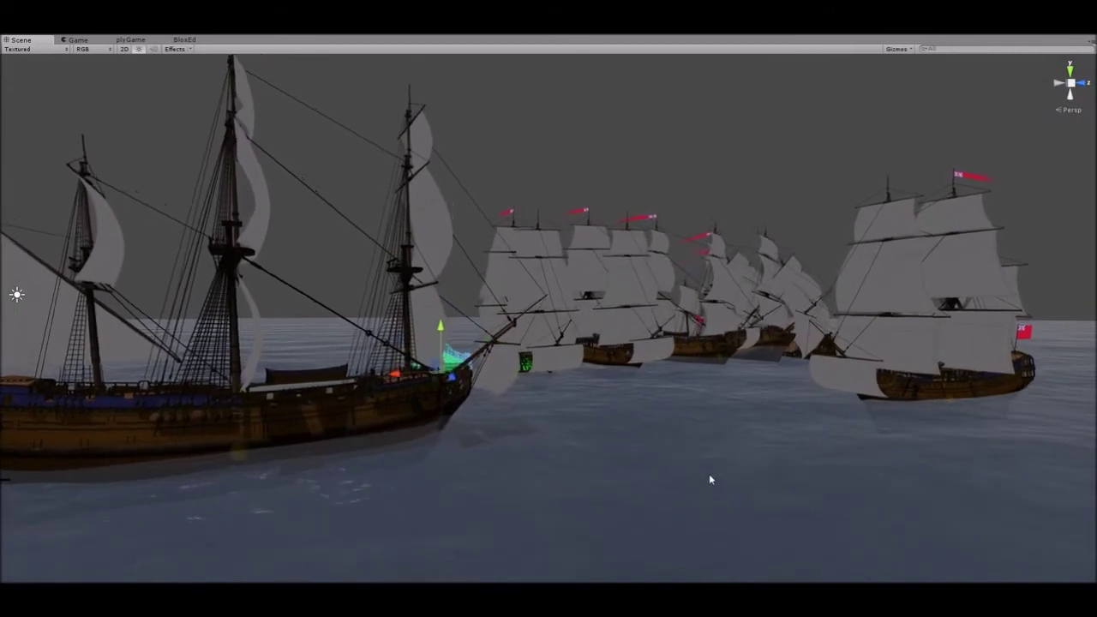